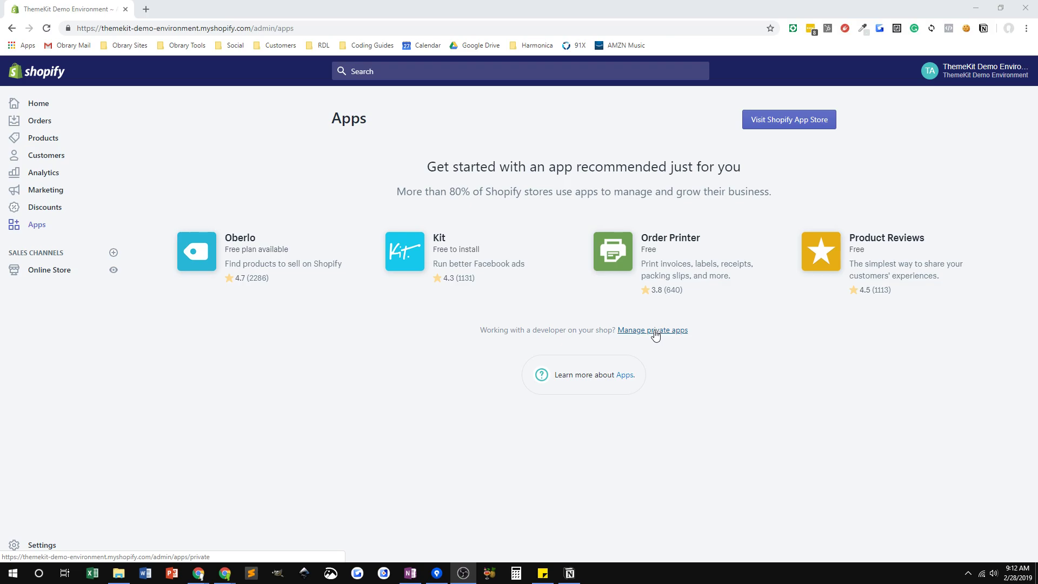
- Go to the store's Account settings, listing staff and collaborator accounts
click(792, 124)
click(788, 126)
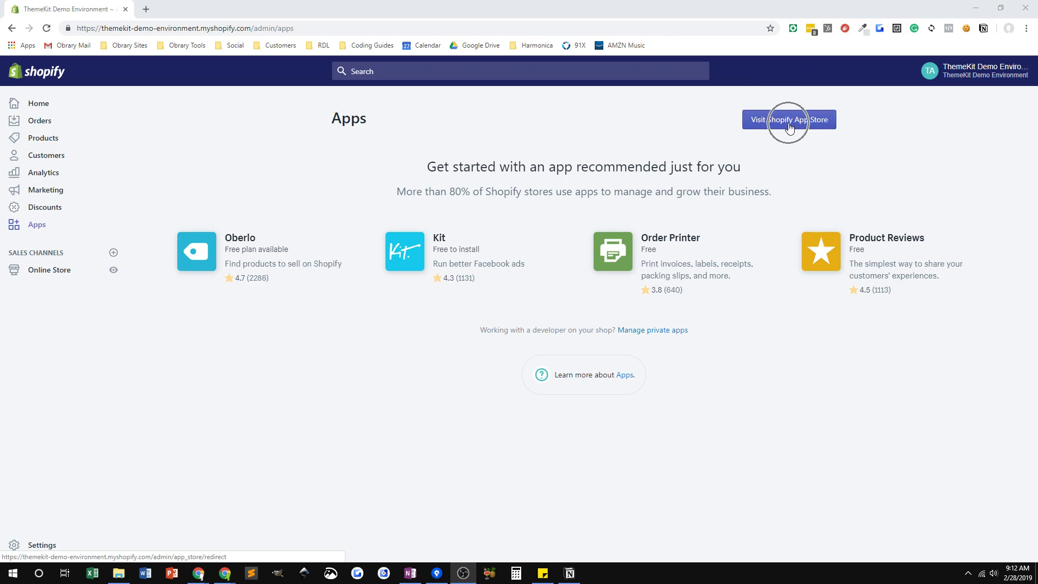
click(666, 335)
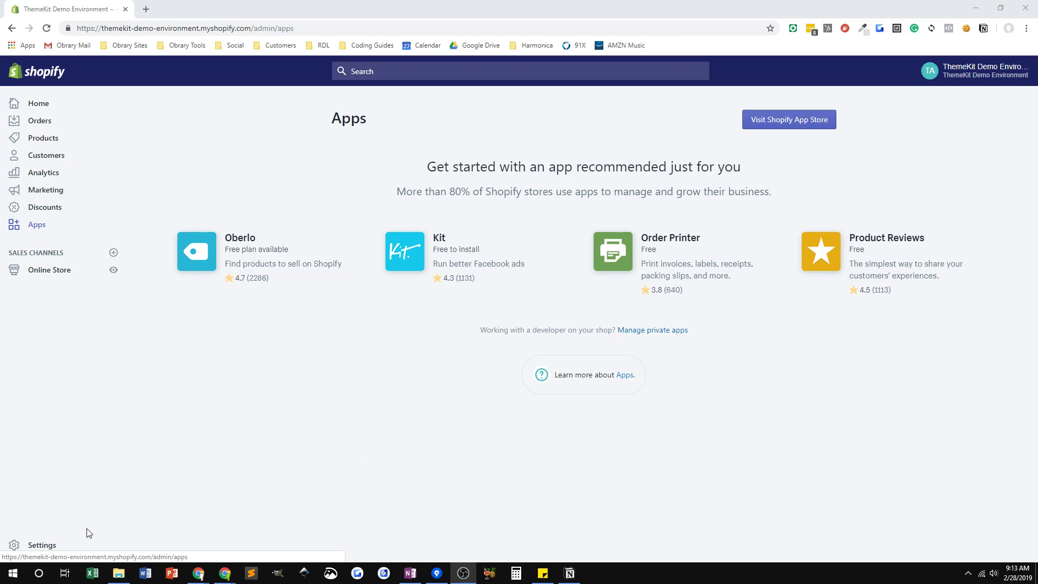
click(41, 547)
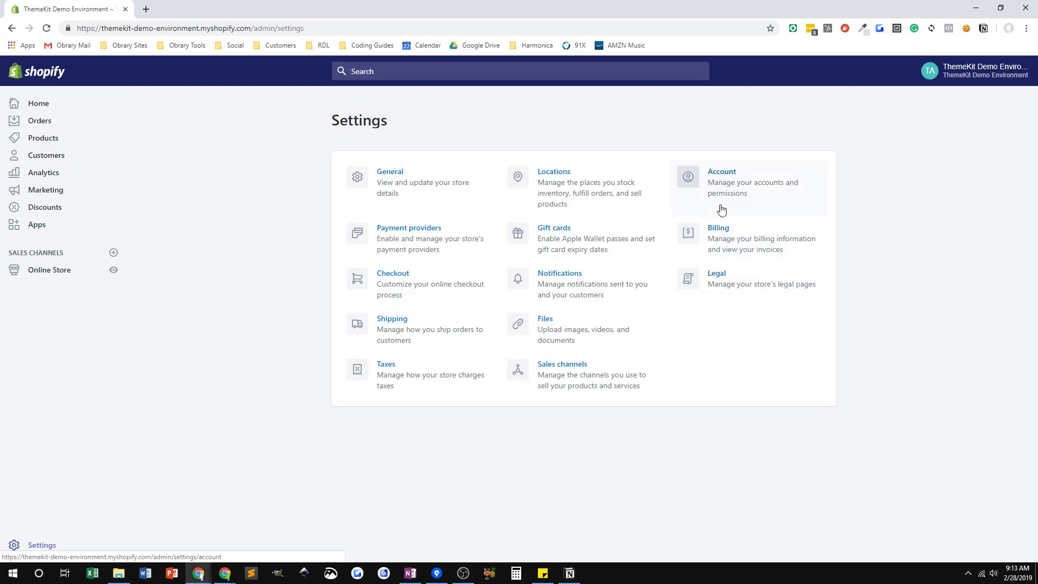
click(725, 176)
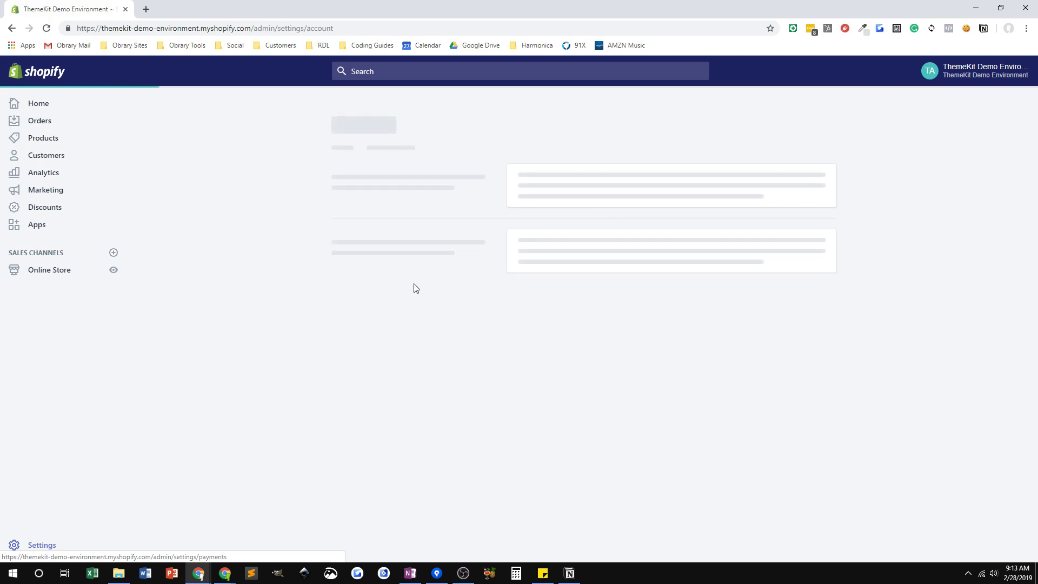
scroll(518, 349, down, 3)
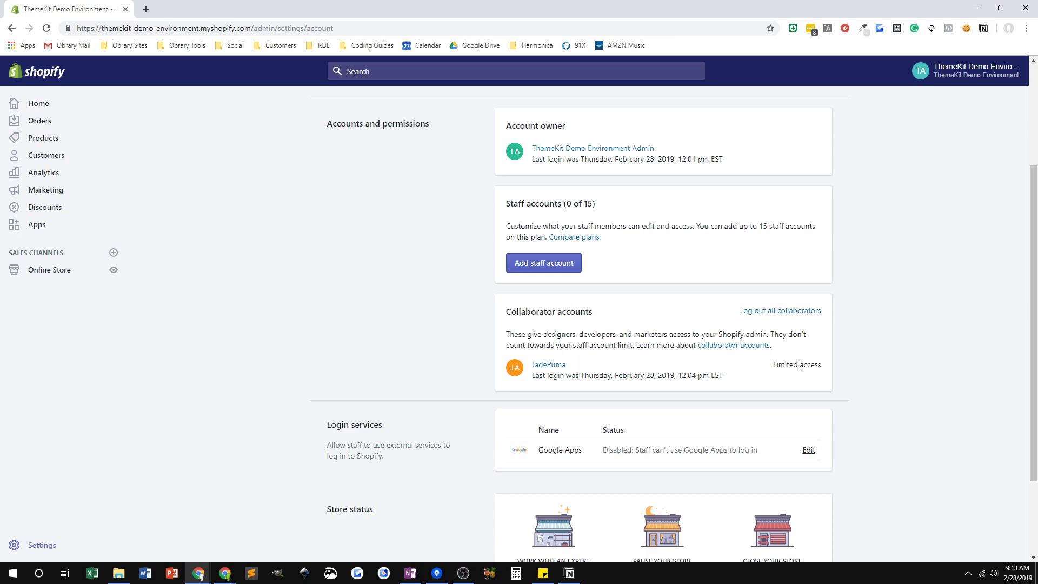
- Open the collaborator account and review its Themes, Apps and Settings admin permissions
click(548, 365)
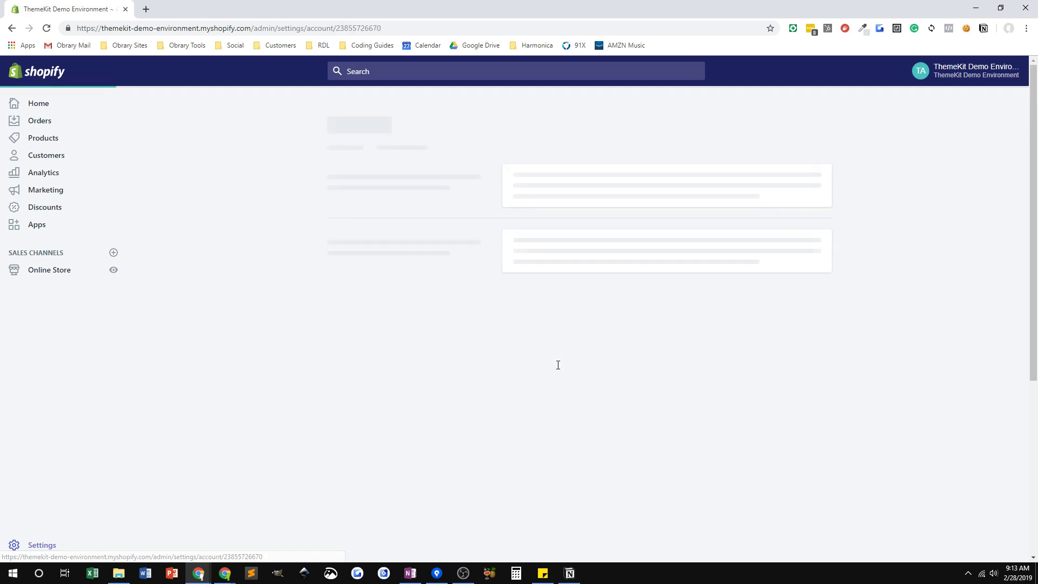
scroll(602, 432, down, 4)
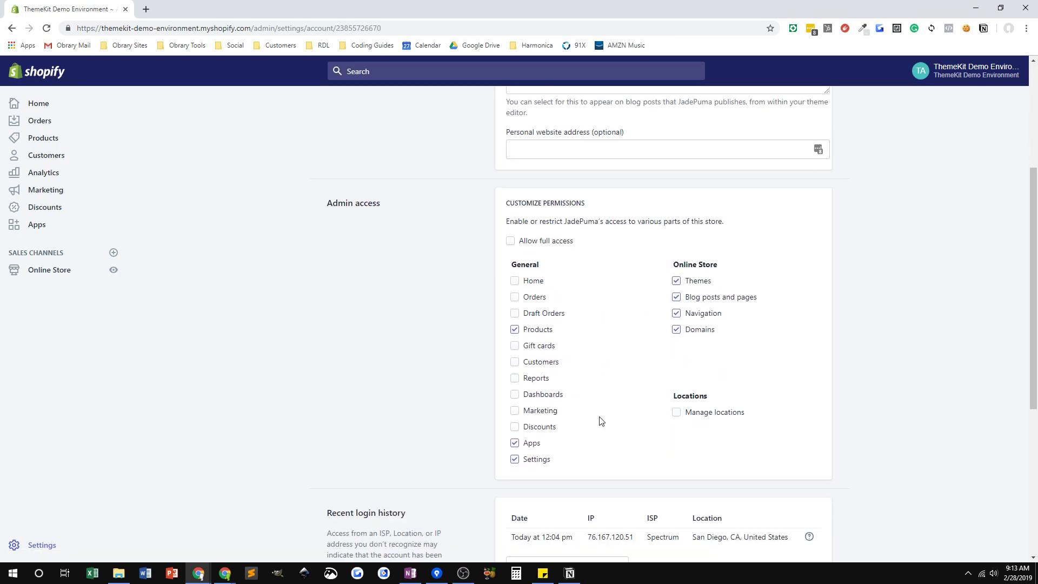
click(515, 444)
click(515, 443)
mouse_move(225, 573)
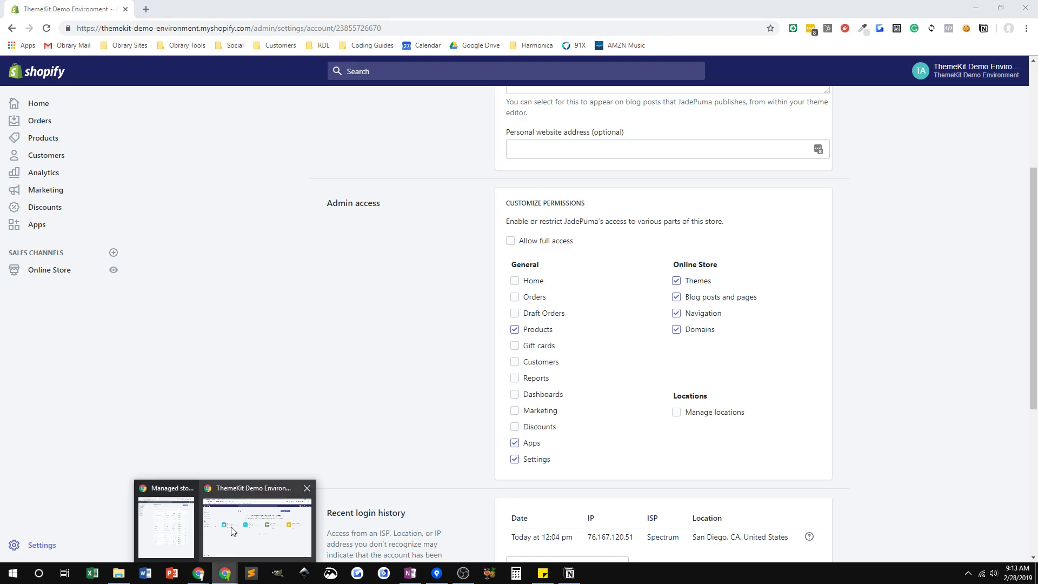
click(255, 527)
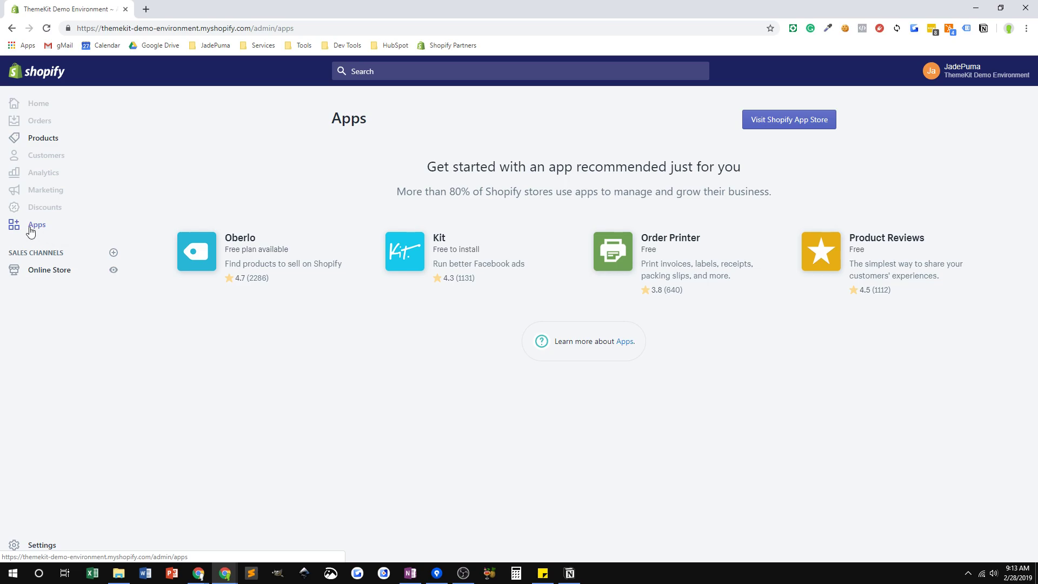
click(591, 310)
click(588, 307)
click(591, 310)
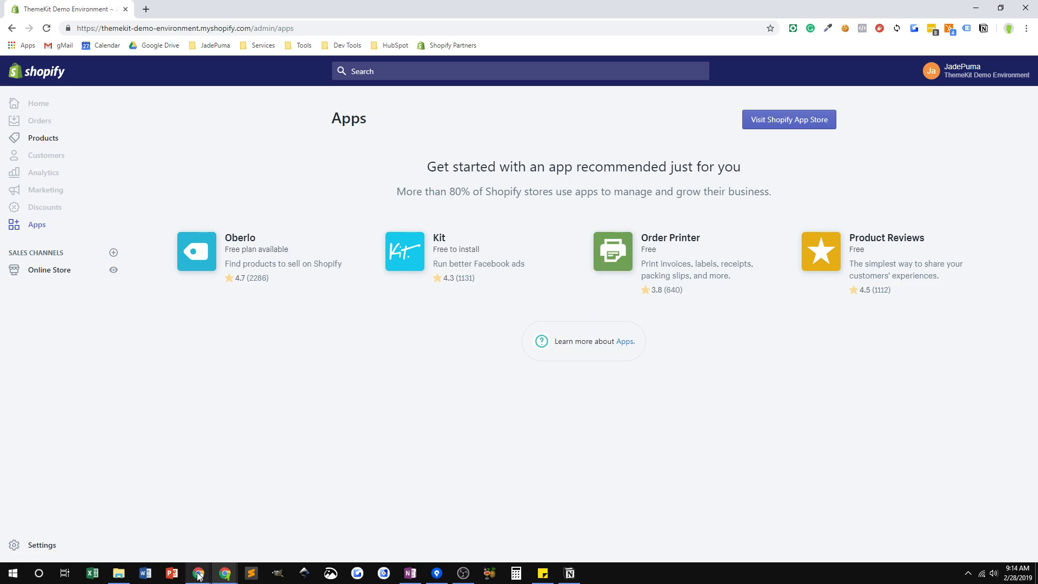
mouse_move(198, 572)
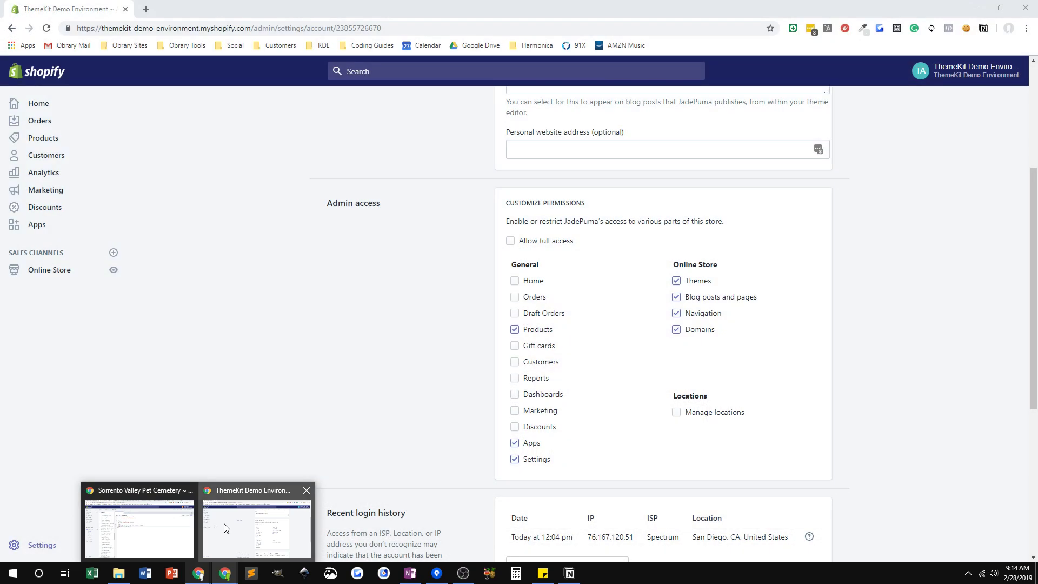
- Return to the store owner's window and open Private apps from the Apps page
click(225, 526)
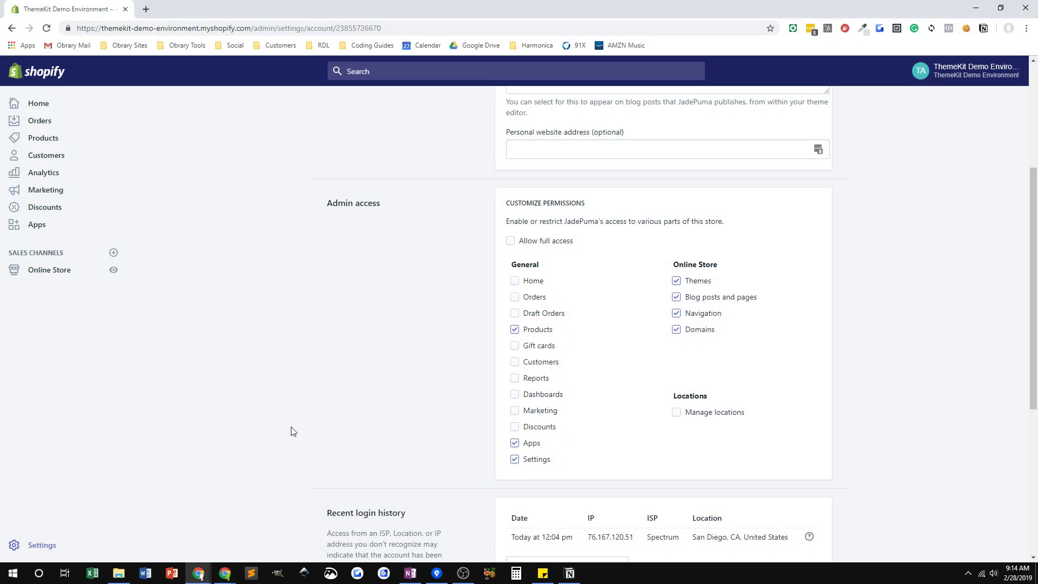
click(38, 229)
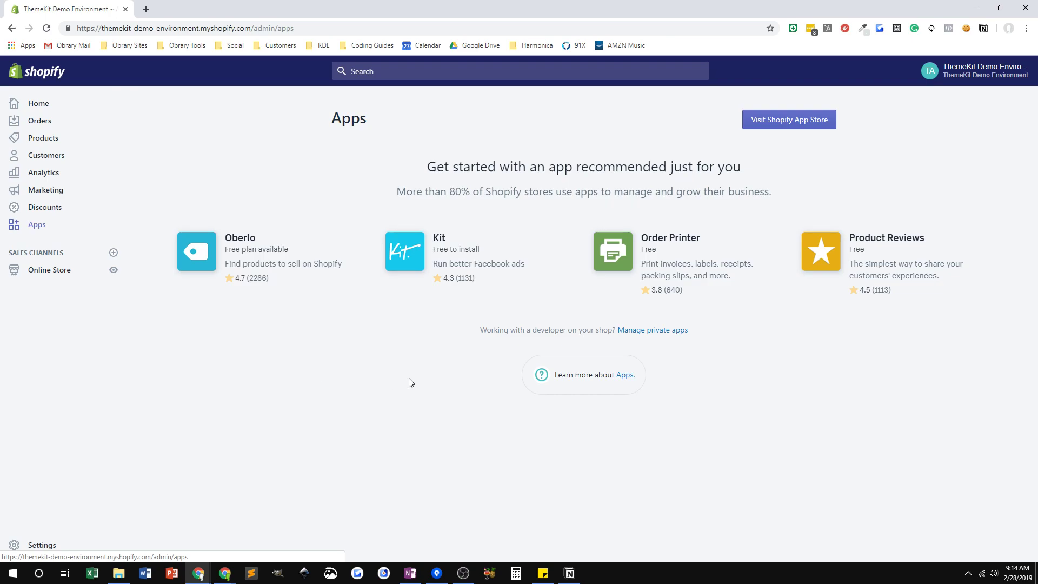
click(627, 333)
click(641, 333)
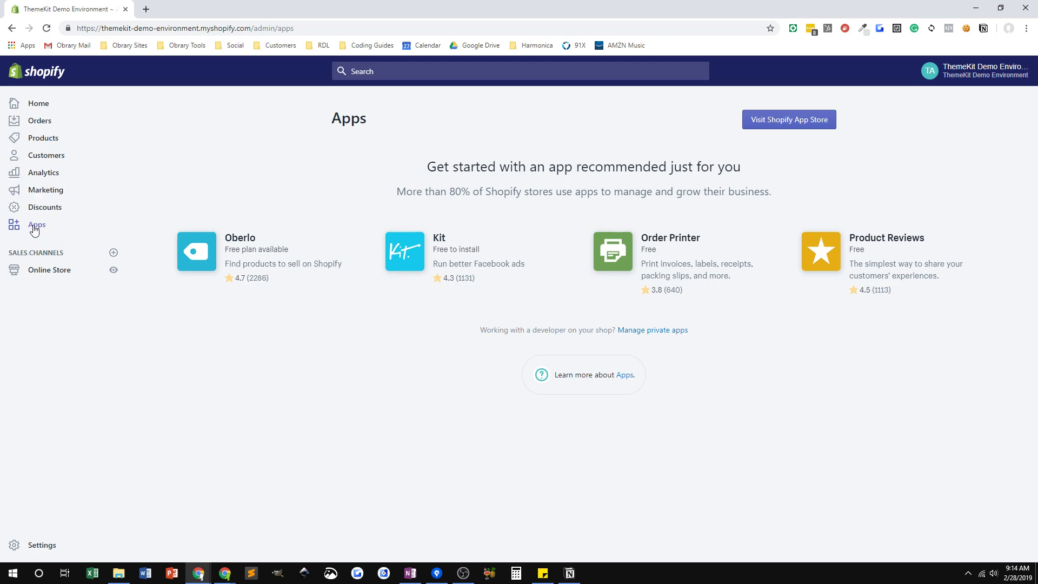
click(638, 335)
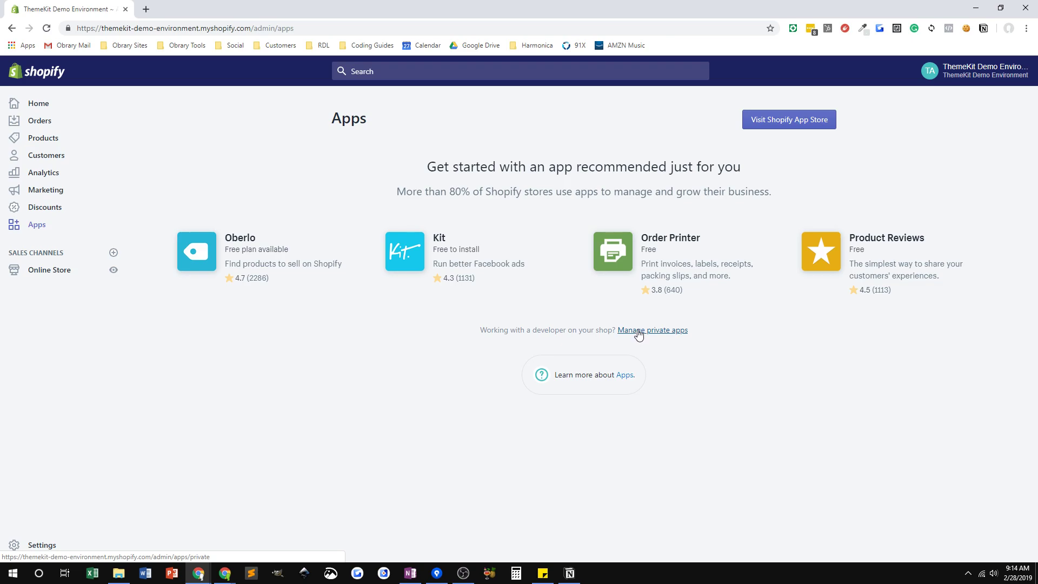
click(639, 335)
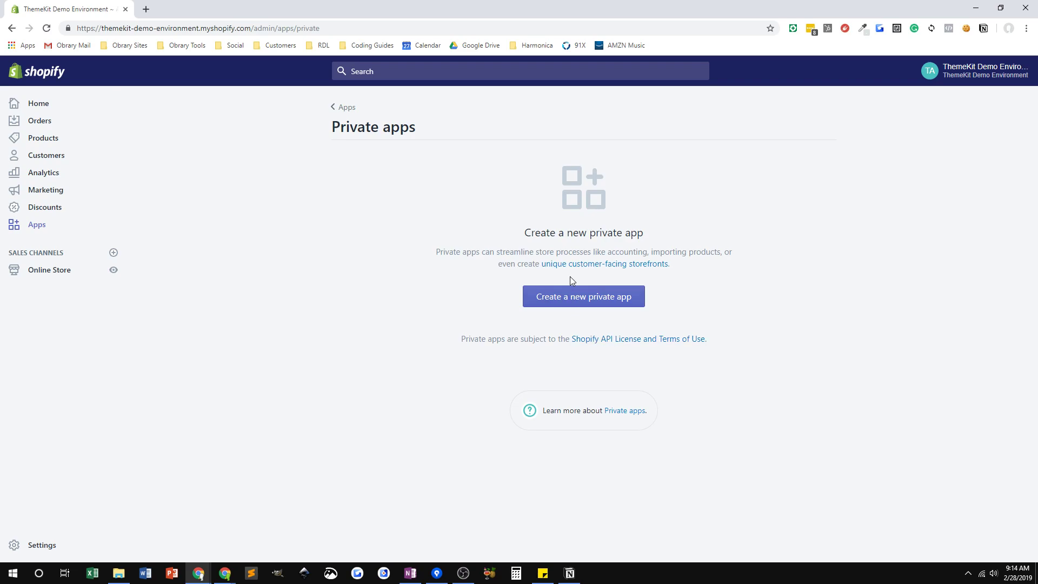
- Start a private app named 'Theme Kit' with the developer's emergency e-mail, listing disabled API permissions
click(567, 298)
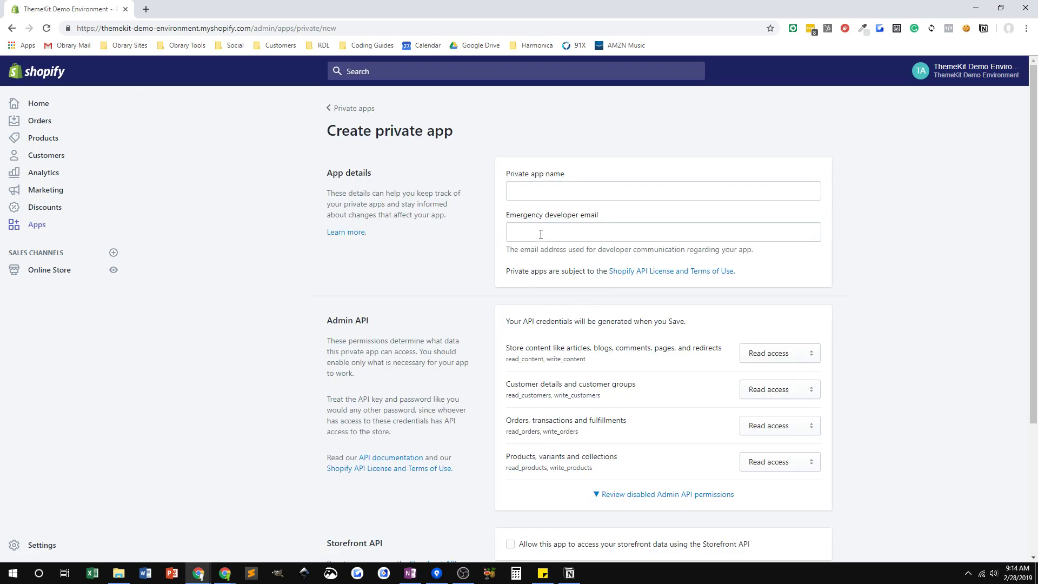
click(556, 191)
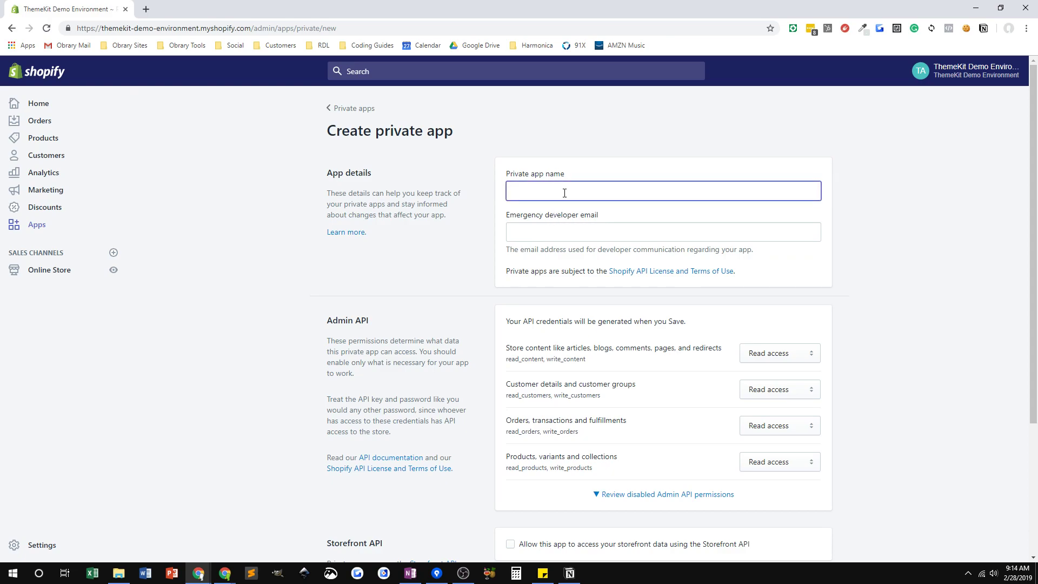
text(Theme )
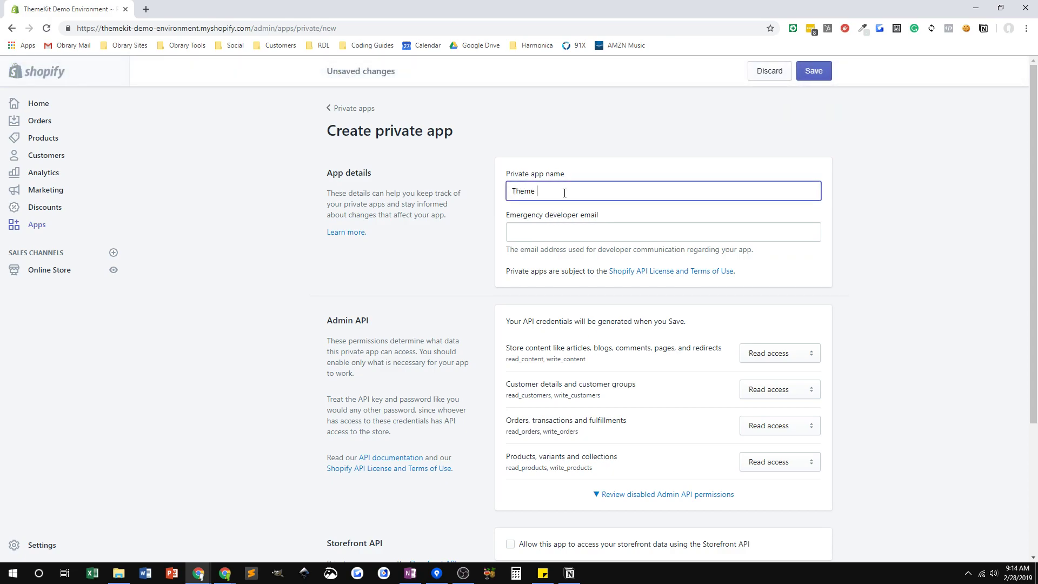
text(Kit)
click(555, 231)
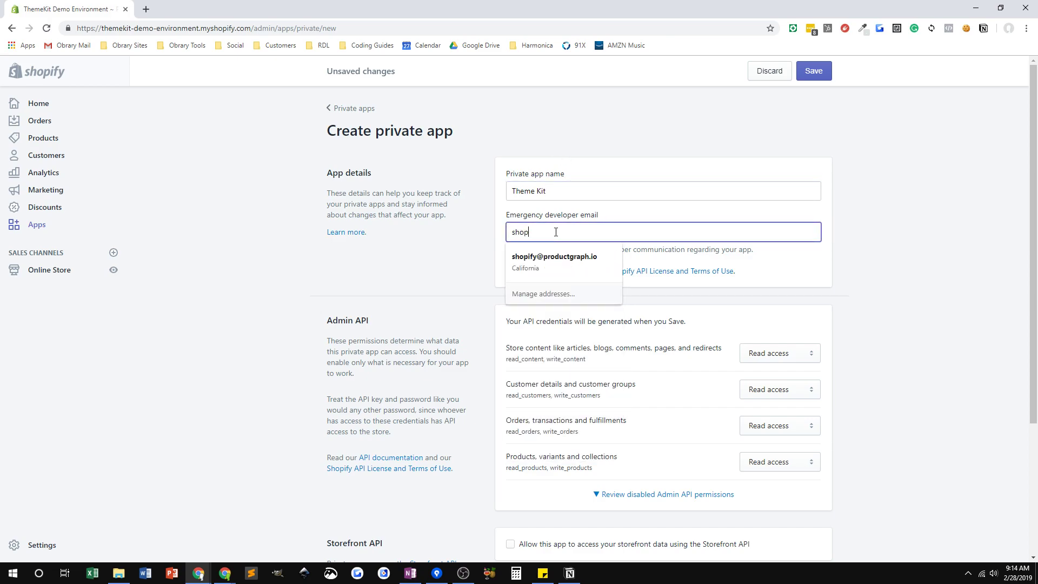
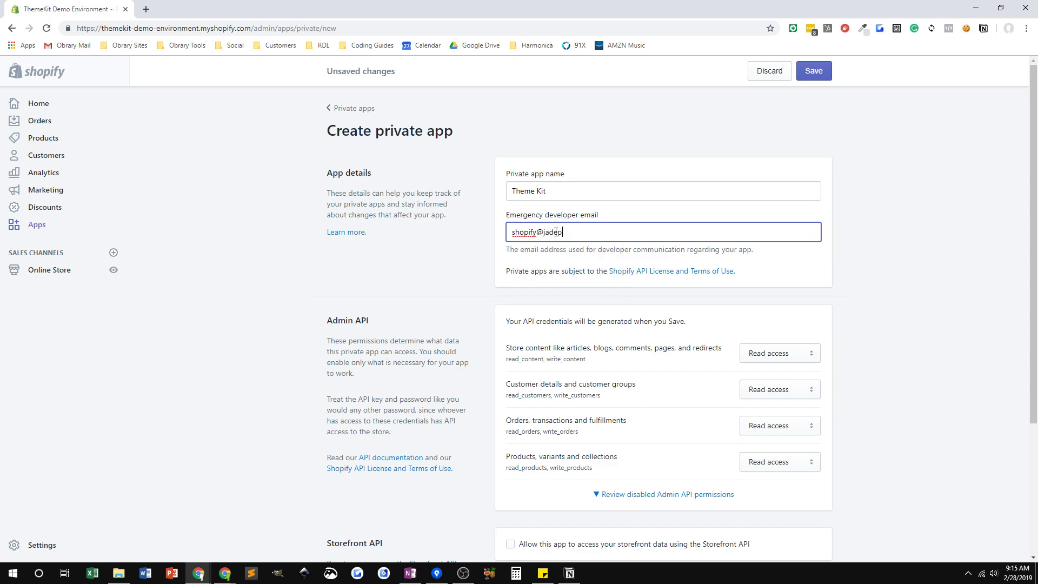
click(670, 496)
- Set theme templates and assets to Read and write; products, orders, customer details, store content to No access
scroll(558, 403, down, 2)
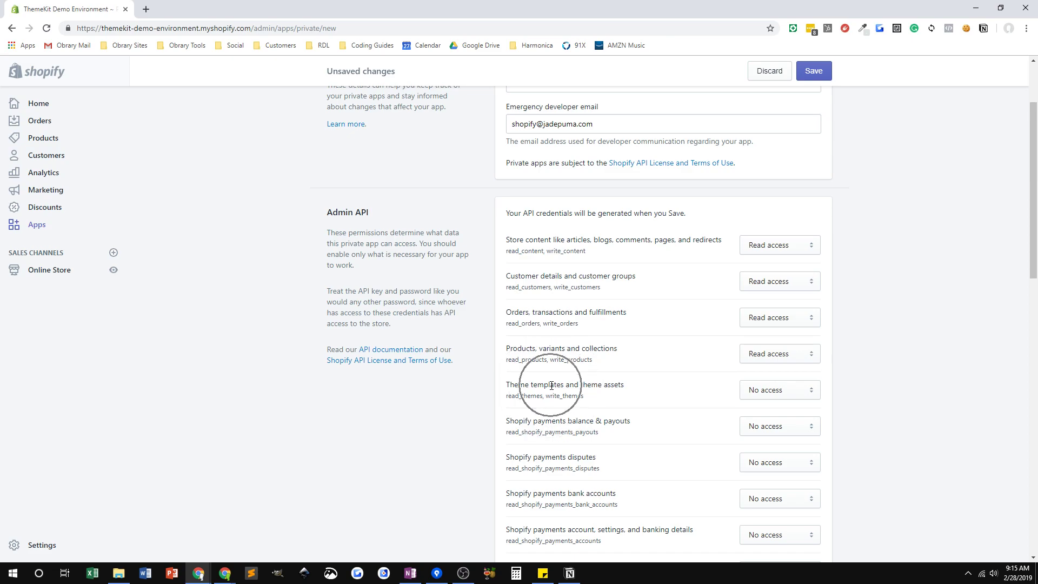
click(813, 394)
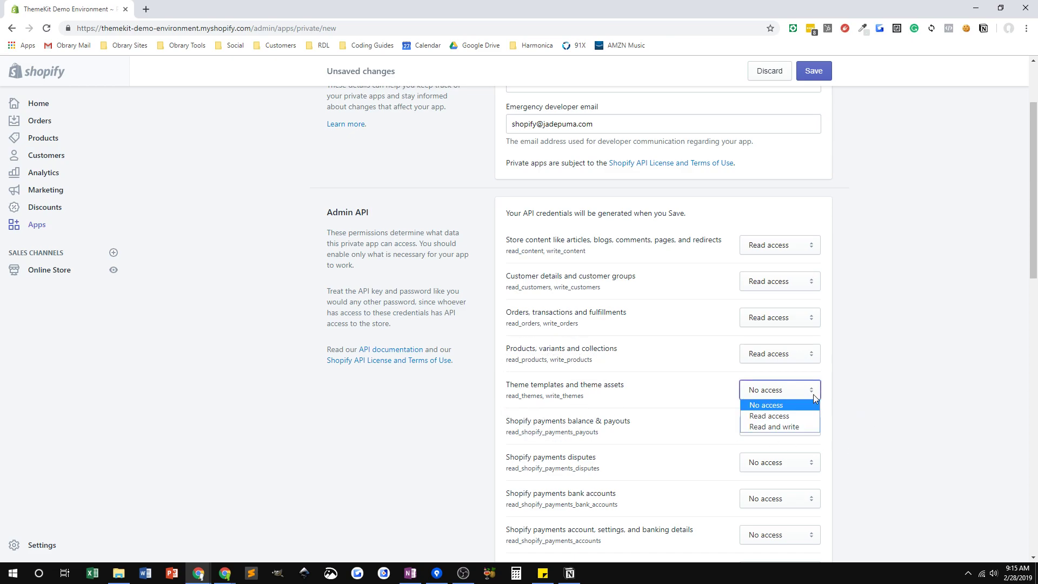
click(783, 427)
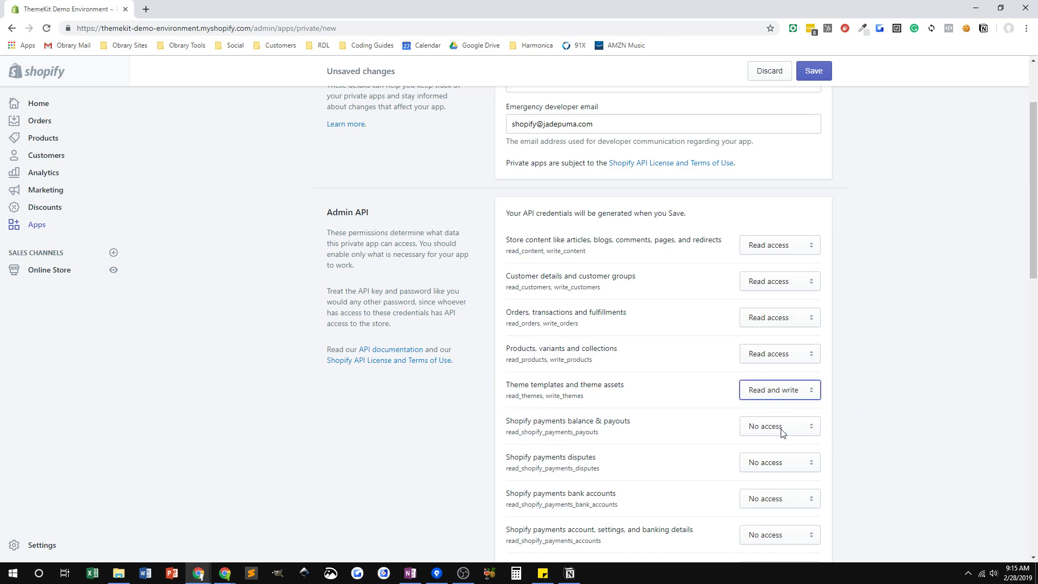
click(813, 361)
click(774, 366)
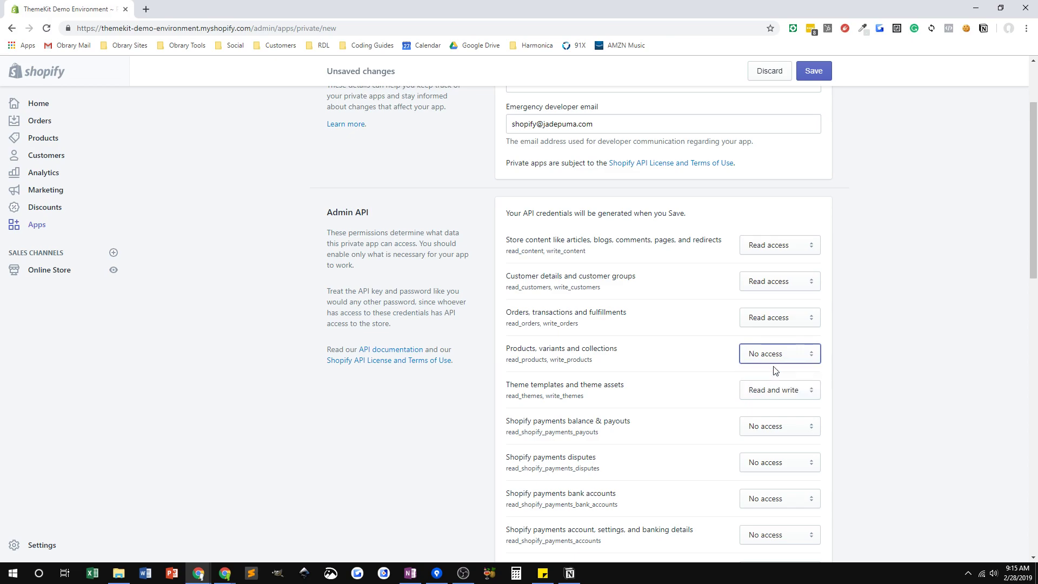
click(771, 323)
click(766, 333)
click(777, 283)
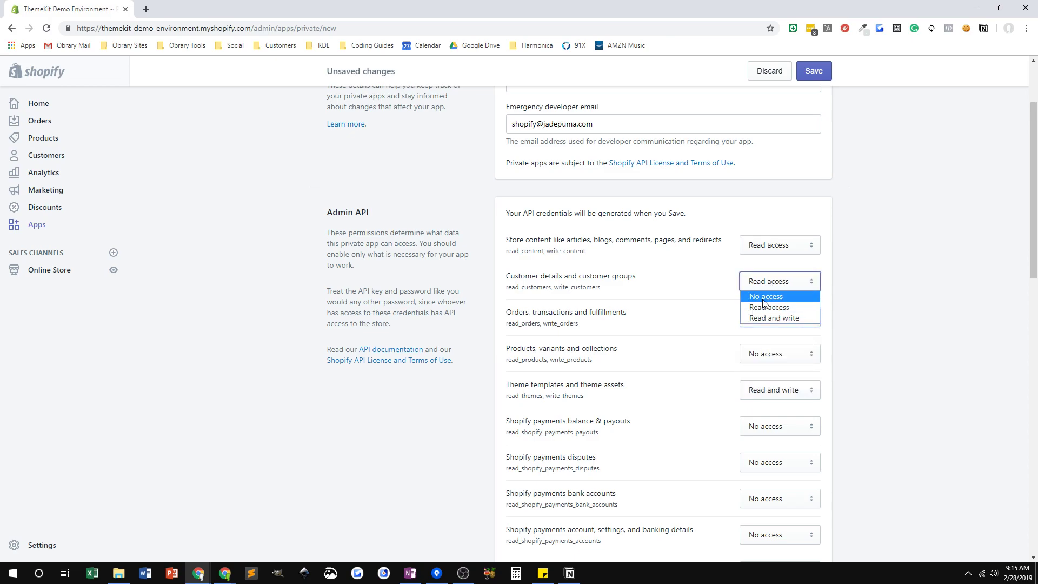
click(763, 303)
click(763, 252)
click(761, 259)
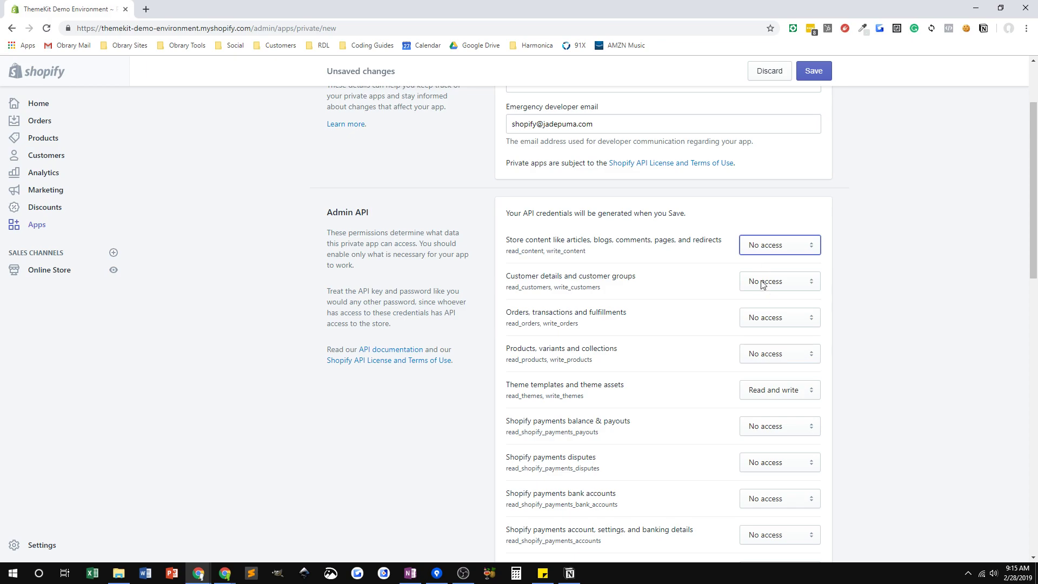
click(534, 394)
- Save the Theme Kit private app and confirm creating its API credentials
click(815, 72)
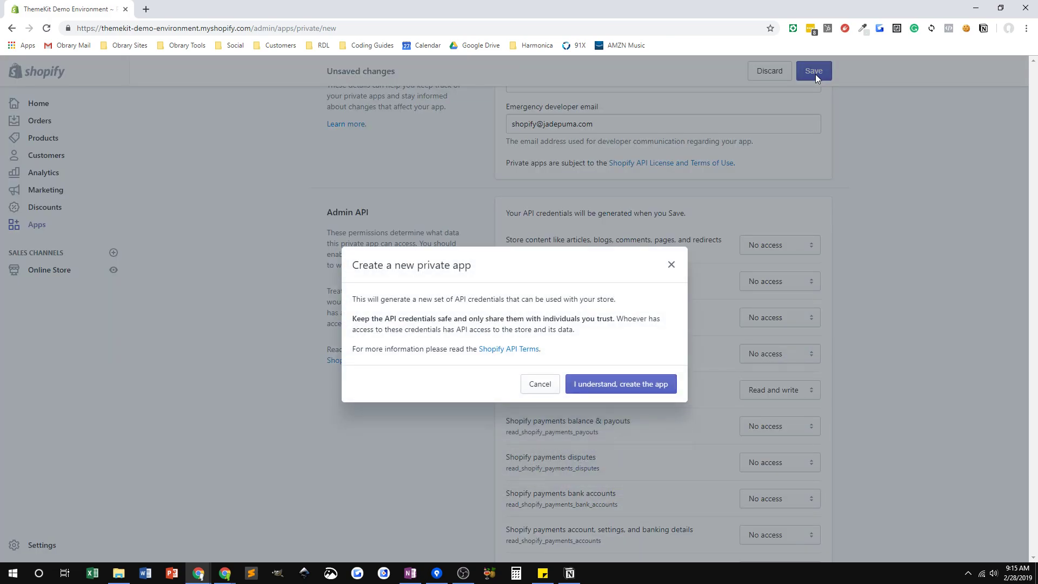
click(606, 390)
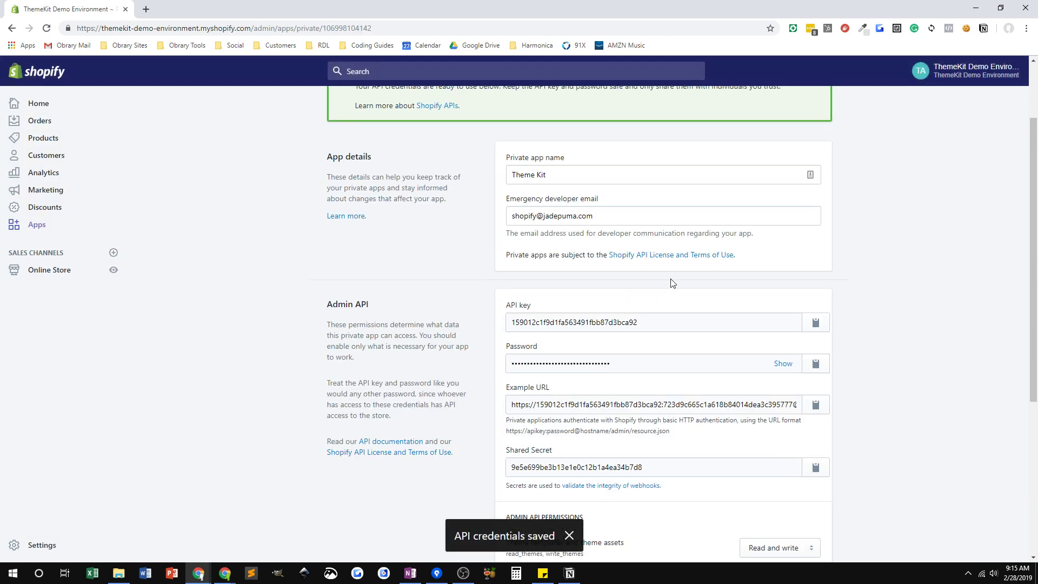
scroll(672, 278, up, 2)
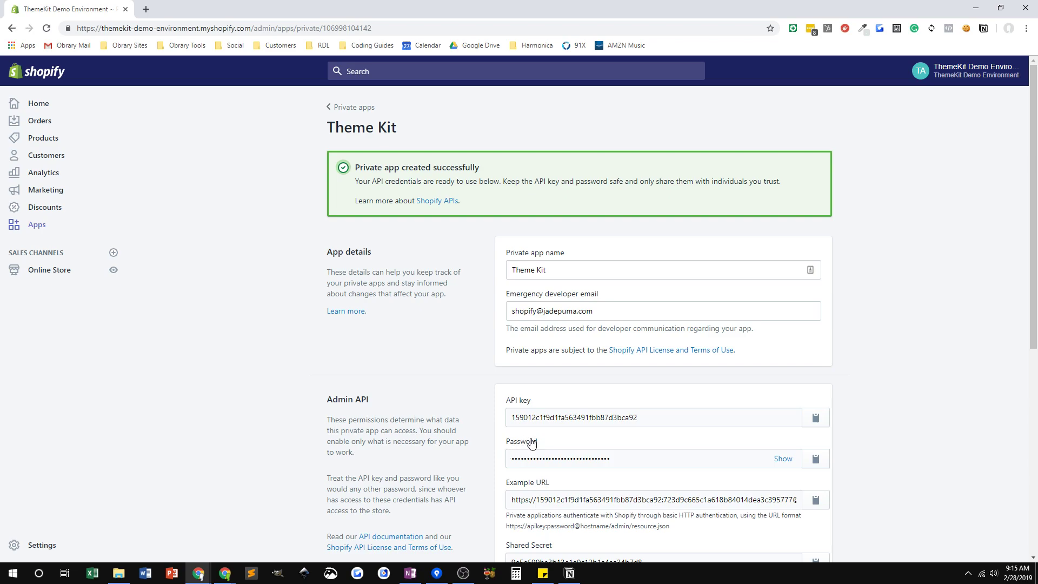
- Reveal the app's API password in plain text and select it
click(816, 460)
click(816, 459)
click(783, 459)
click(678, 459)
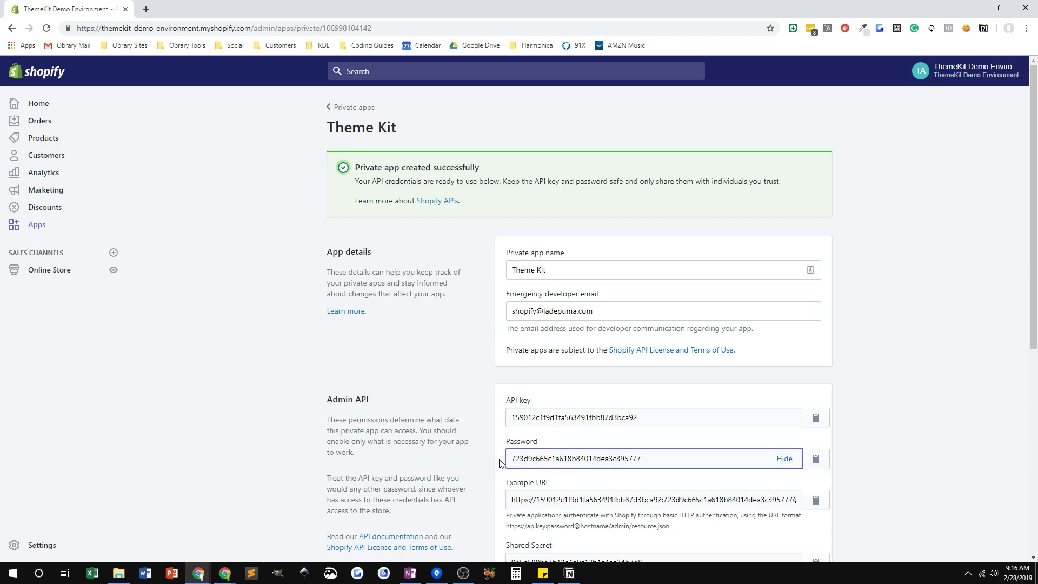